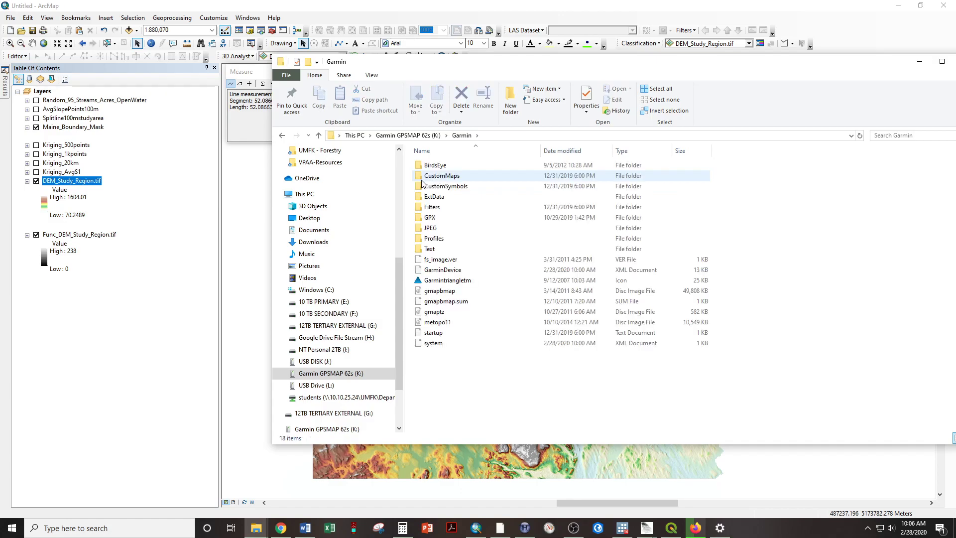
Browse into the GPX Archive folder on the Garmin GPSMAP 62s device to reach the recorded track files
double_click(431, 218)
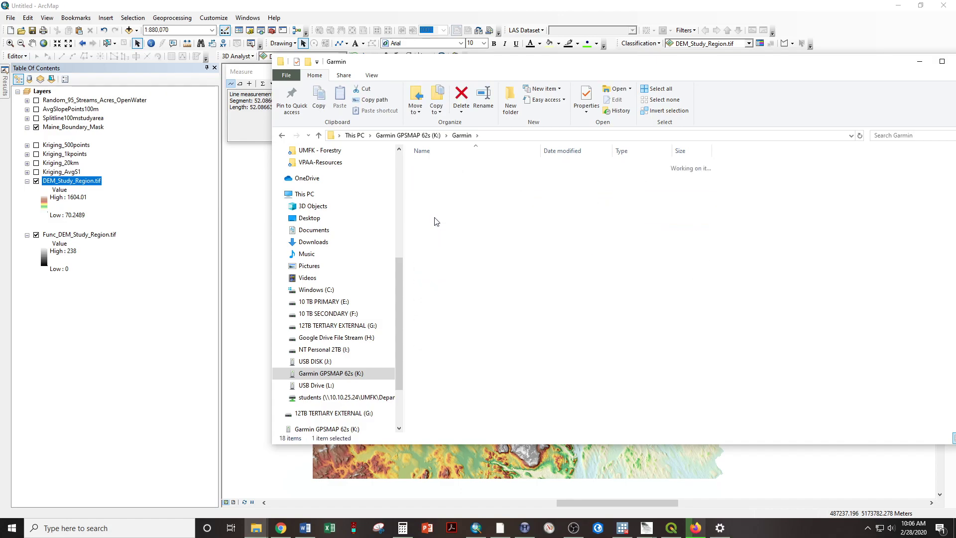
double_click(436, 166)
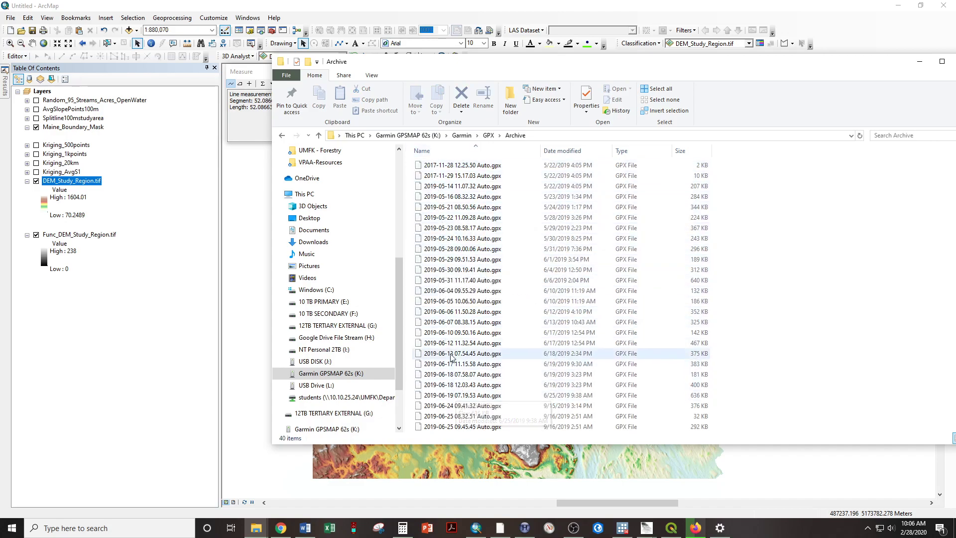
scroll(462, 241, down, 5)
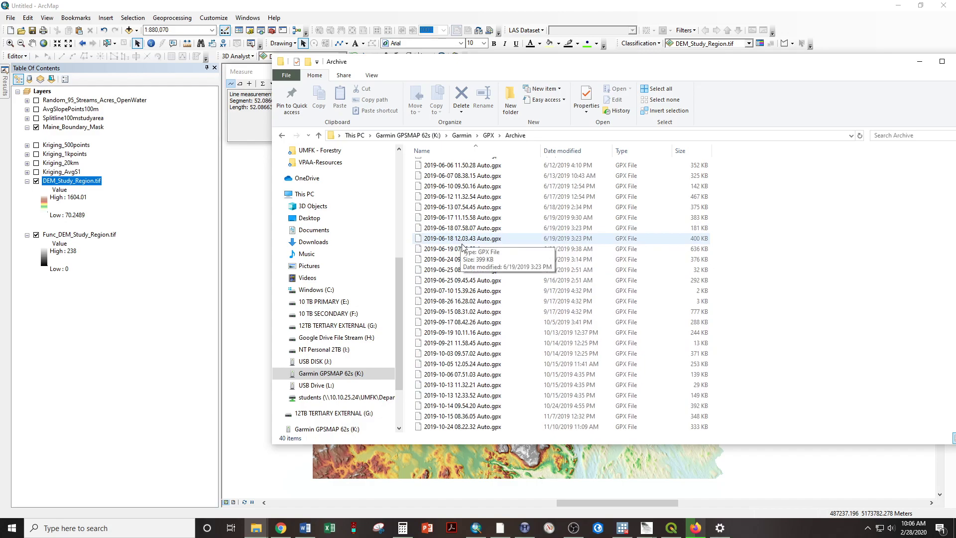
drag(532, 65, 608, 98)
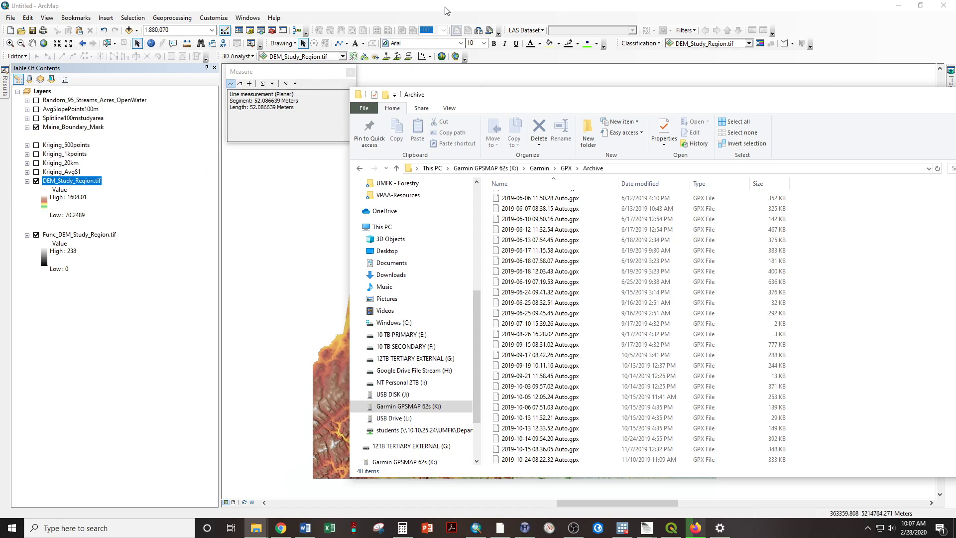
Switch back to ArcMap, search the tools for "gpx" and open the GPX To Features tool
click(289, 179)
click(950, 236)
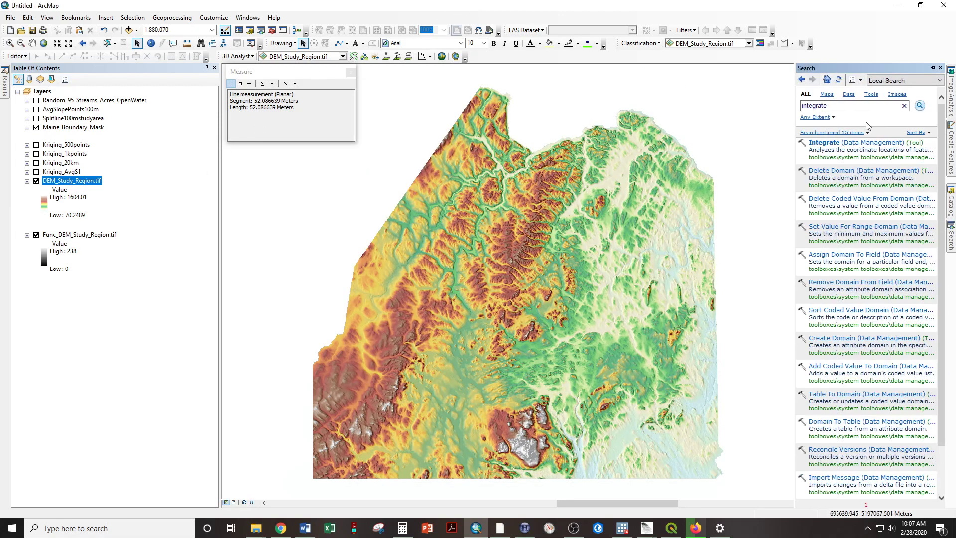
key(ctrl+a)
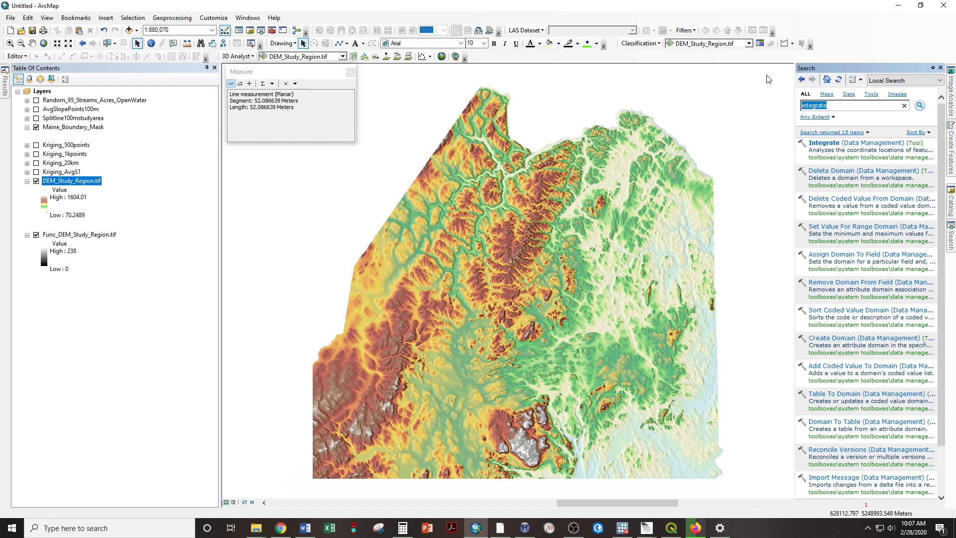
text(gpx)
key(Return)
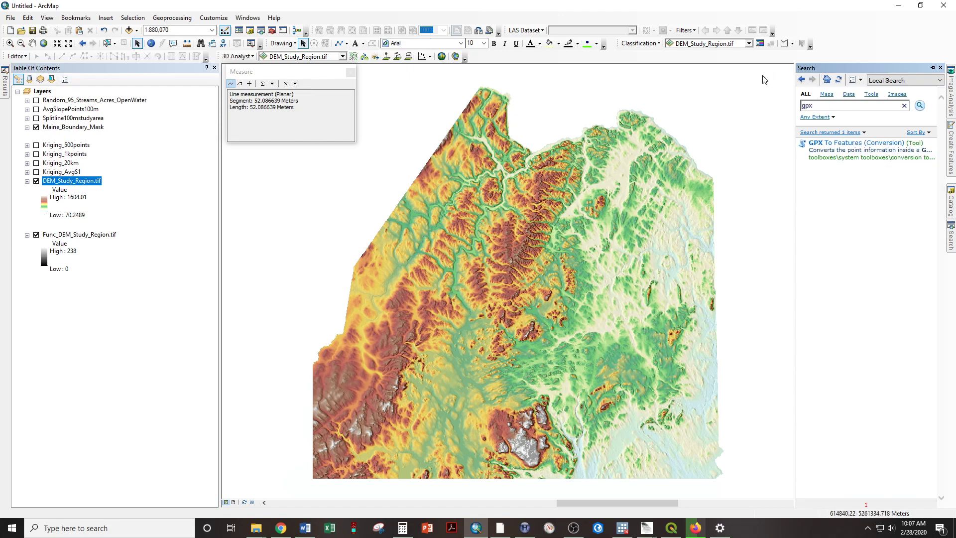
click(885, 143)
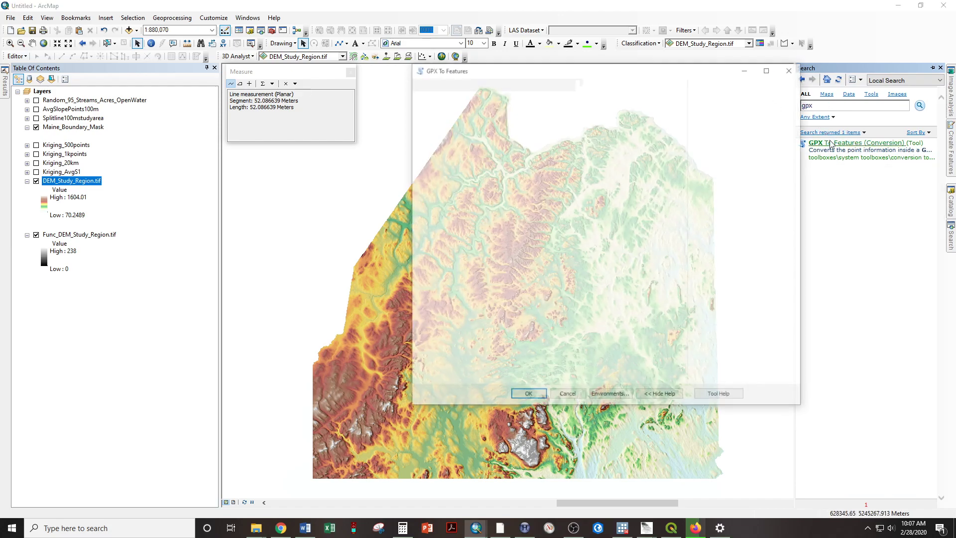
Set the Input GPX File to 2019-09-15 08.31.02 Auto.gpx from the Garmin Archive folder
click(667, 96)
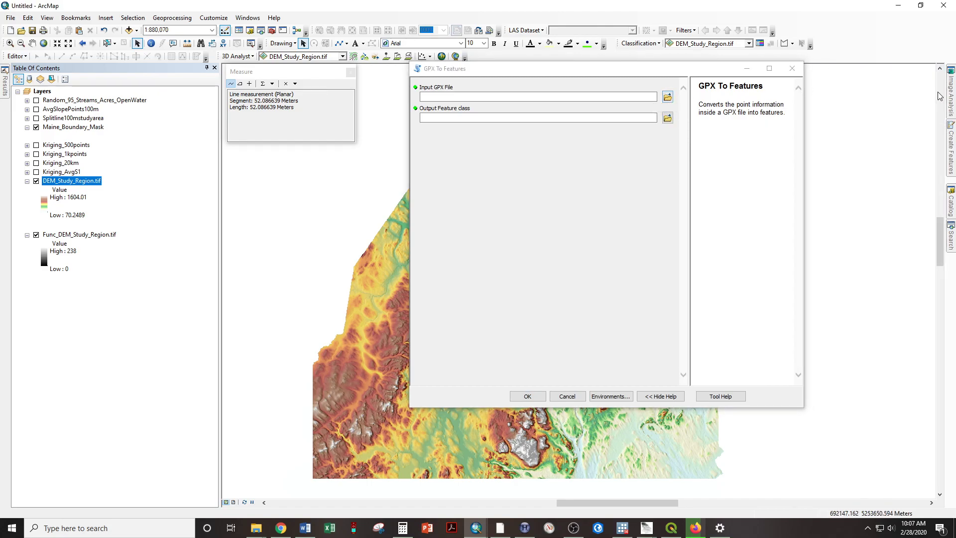
key(alt+Tab)
drag(571, 105, 748, 131)
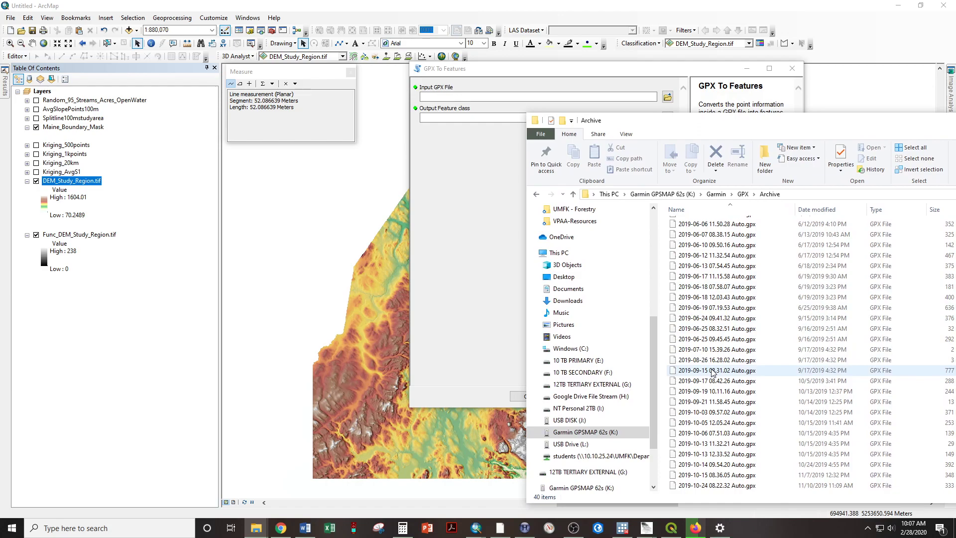
drag(712, 373, 513, 97)
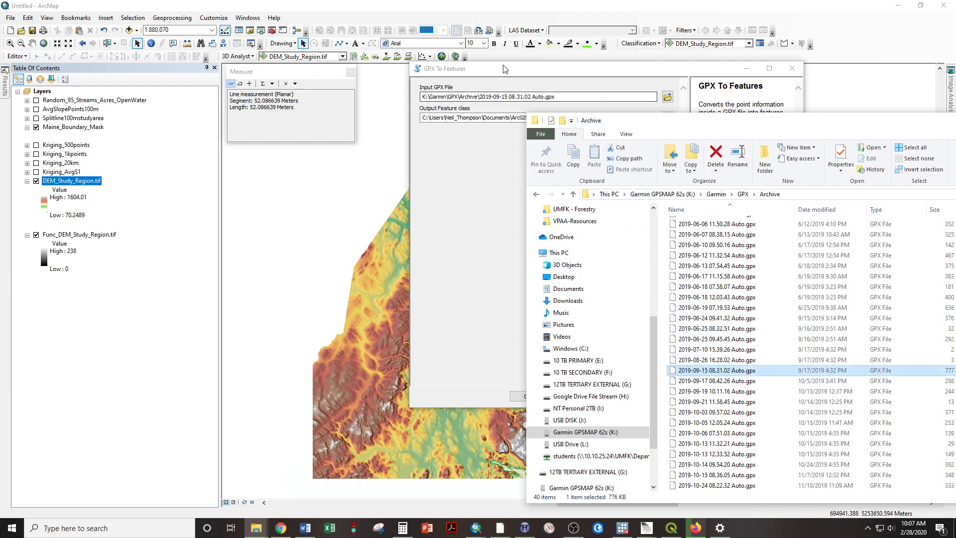
click(470, 99)
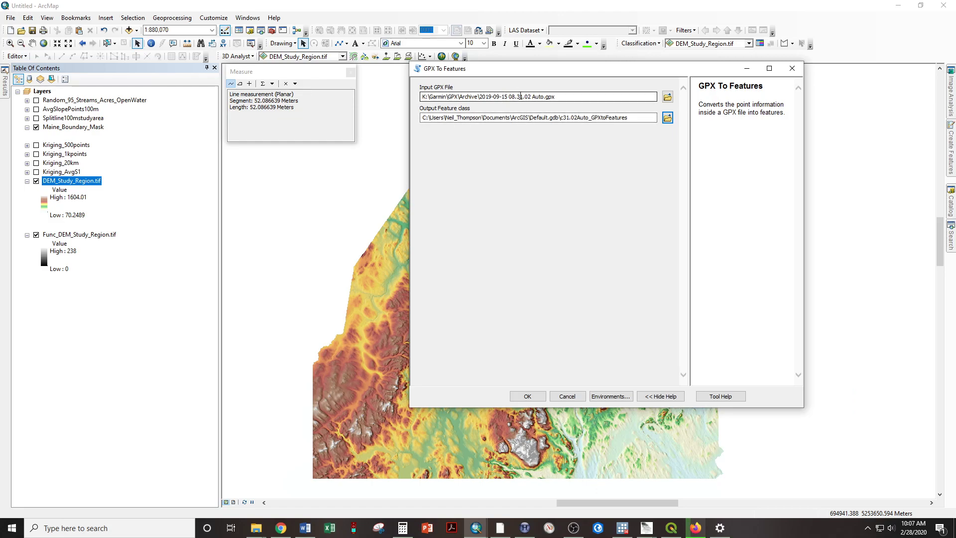
Name the output feature class DemoGPSPoints in Default.gdb and run the GPX conversion
click(569, 117)
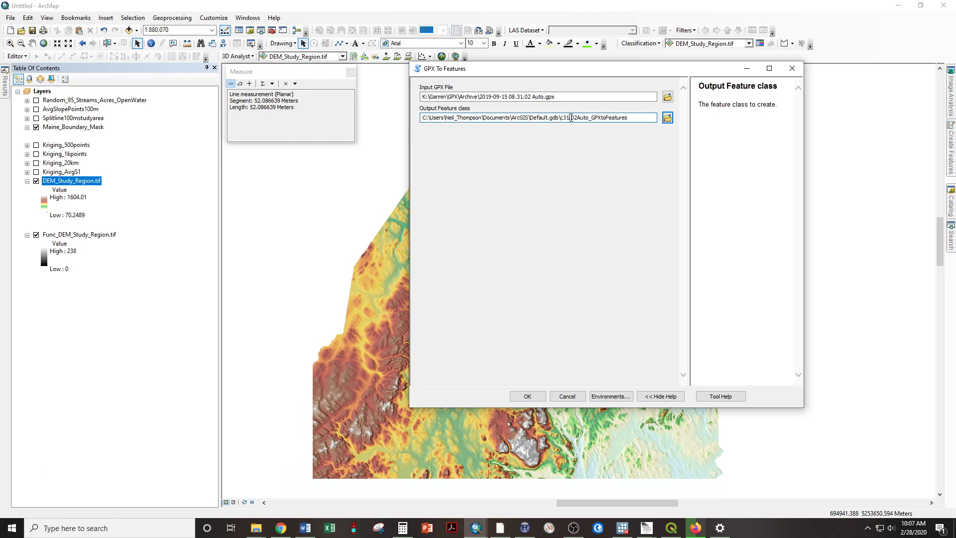
key(BackSpace)
drag(612, 119, 564, 122)
text(Dem)
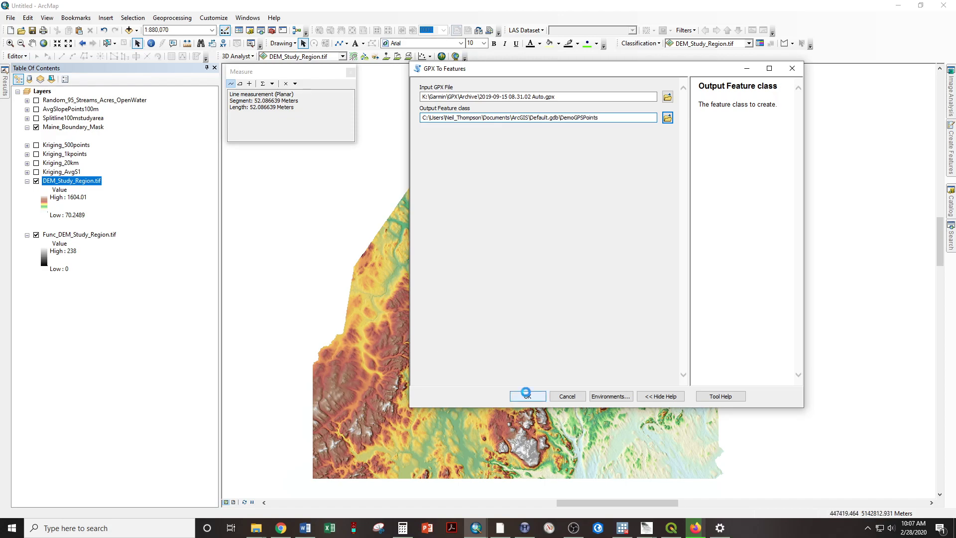
click(527, 396)
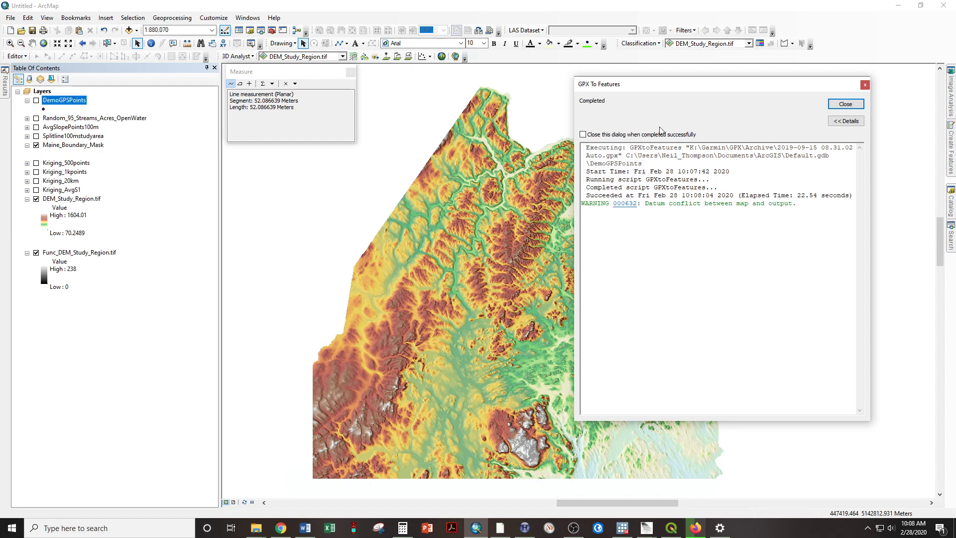
Dismiss the conversion report and display the DemoGPSPoints layer on the map
click(846, 104)
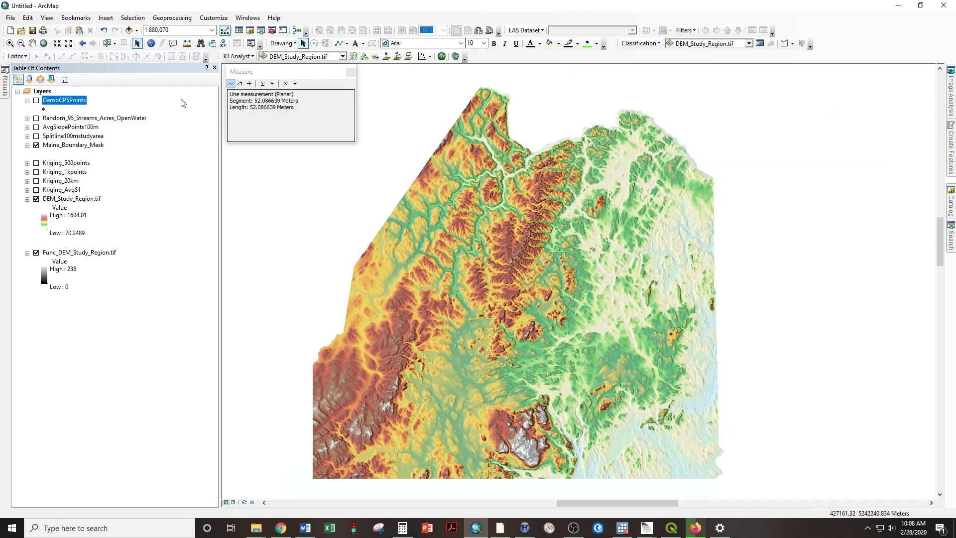
click(36, 101)
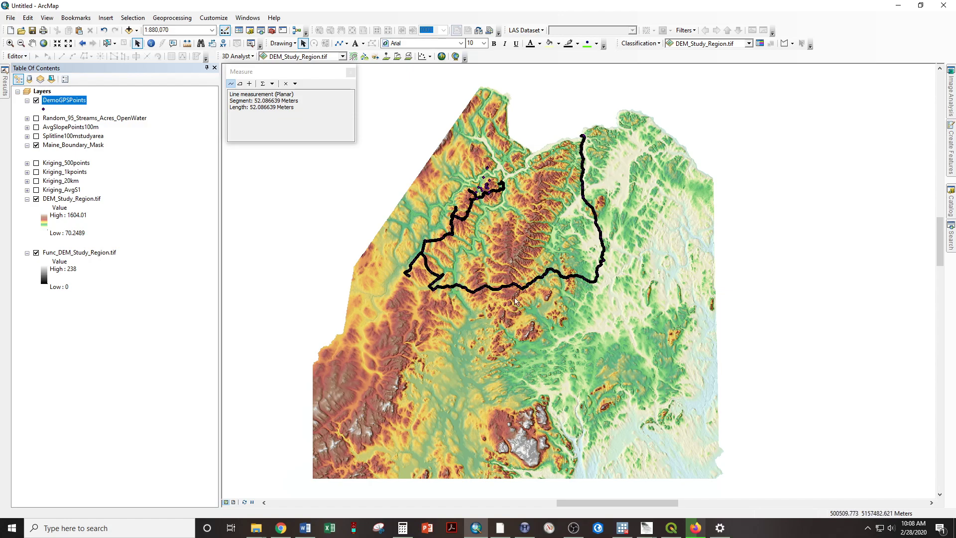
scroll(481, 185, up, 5)
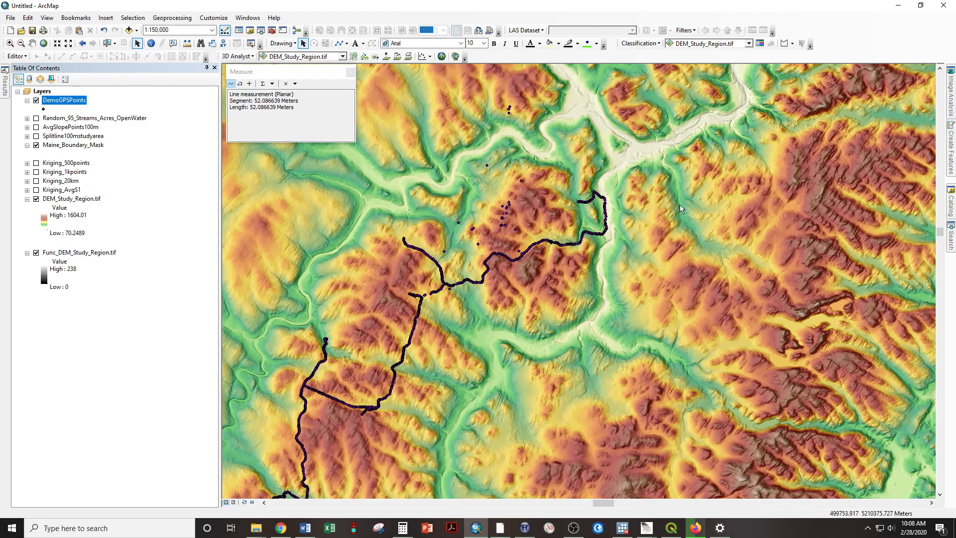
Search the tools for "points to line" and open the Points To Line data management tool
click(951, 243)
drag(872, 107, 714, 89)
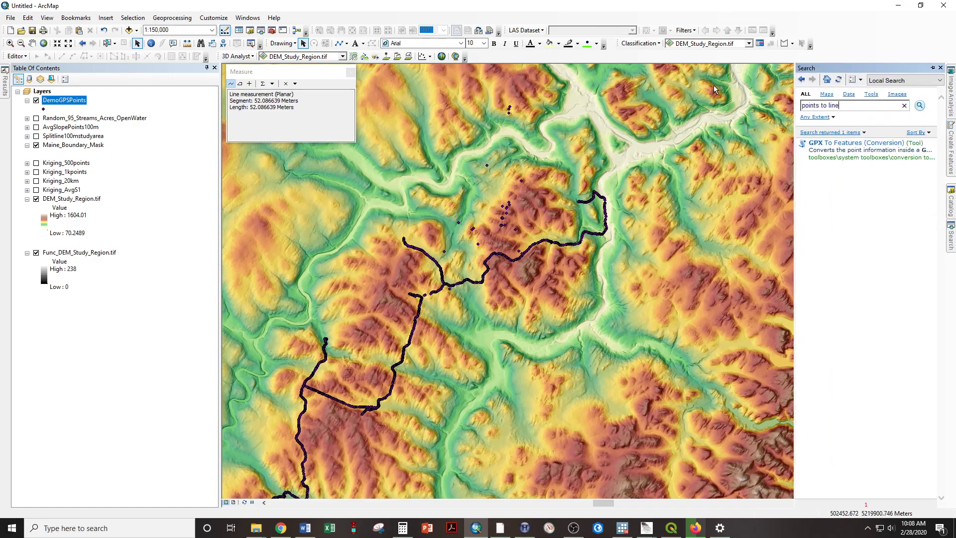
key(Return)
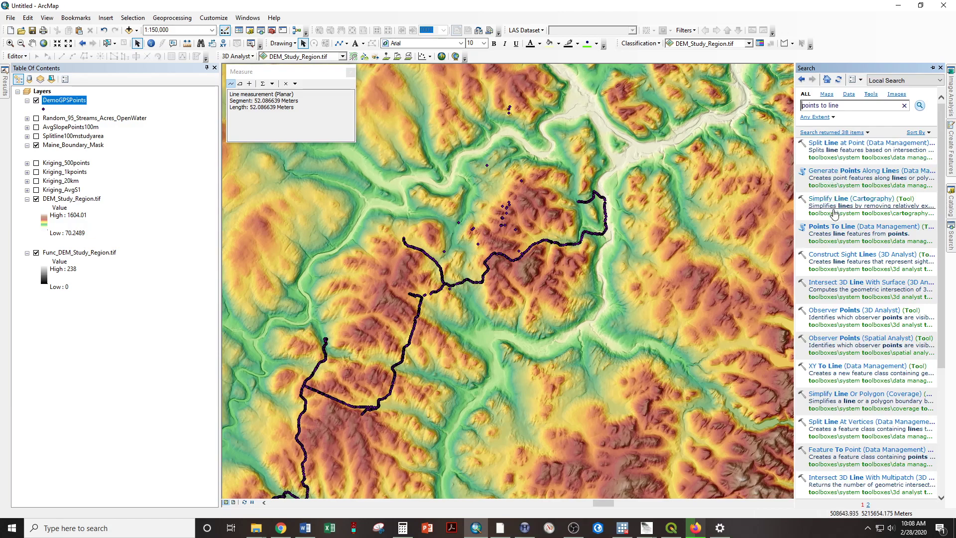
click(836, 227)
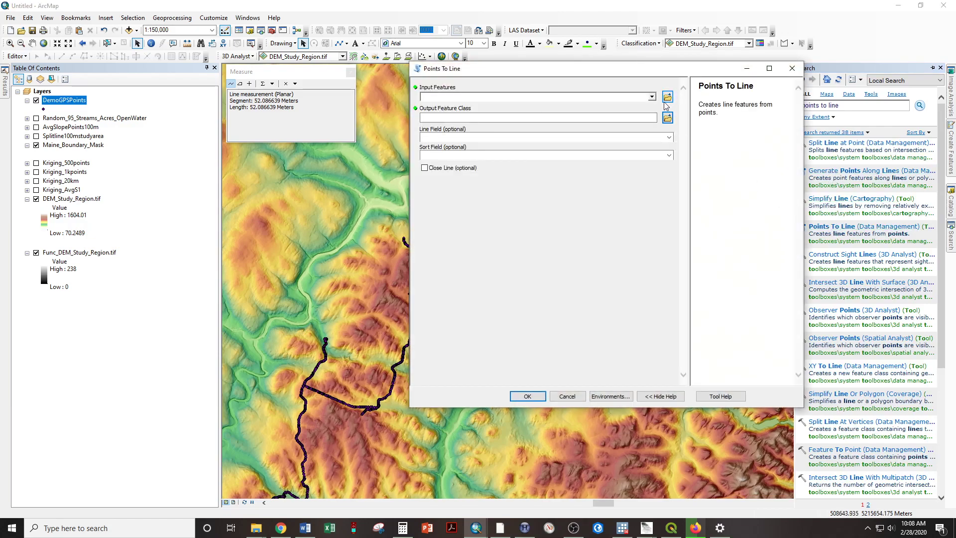
Run Points To Line on DemoGPSPoints, keeping the proposed output DemoGPSPoints_PointsToLine in Default.gdb
click(640, 96)
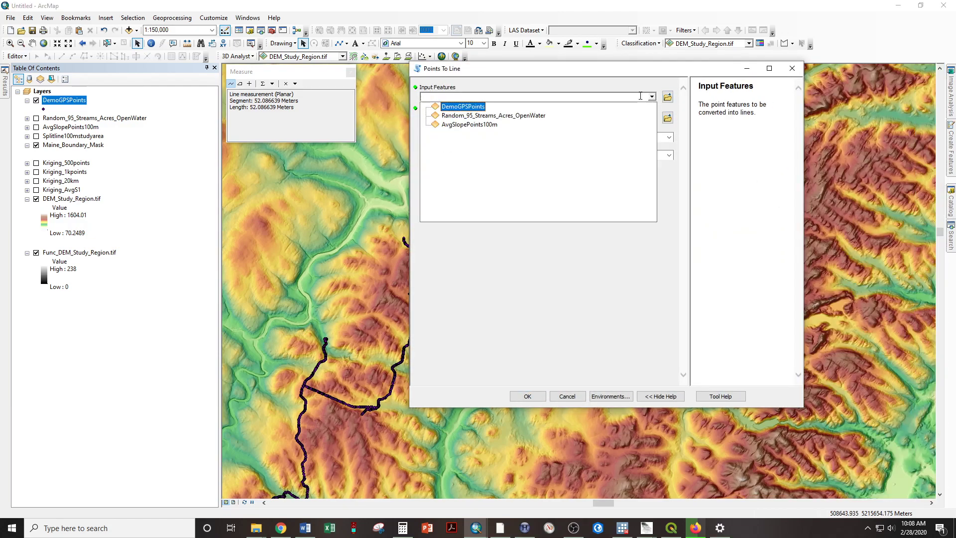
click(463, 107)
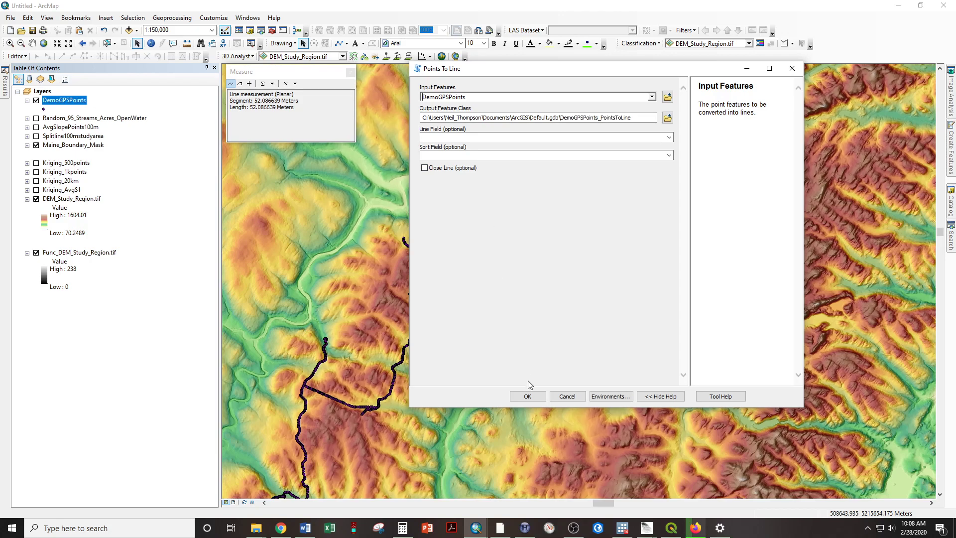
click(527, 396)
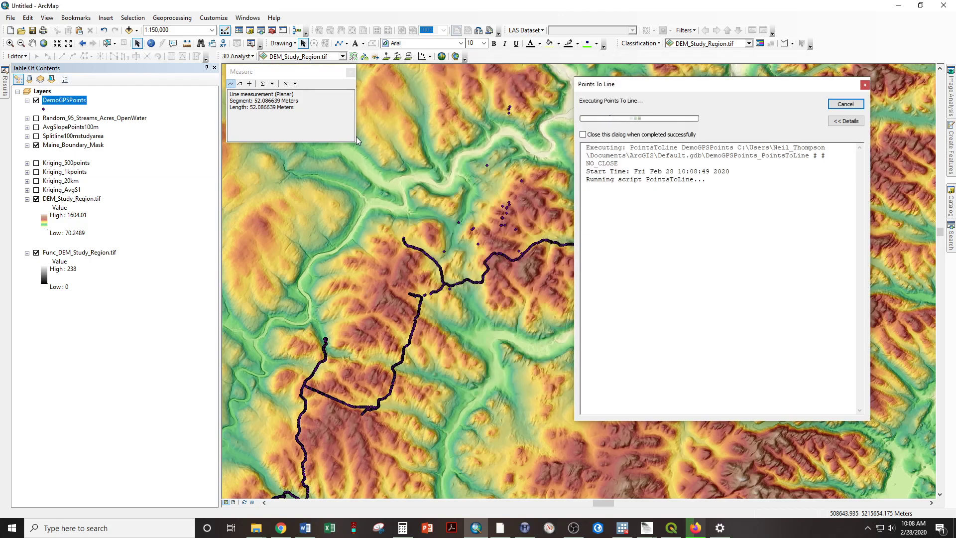
Show the DemoGPSPoints_PointsToLine layer in place of the GPS points and give it the Highway Ramp line symbol
click(36, 137)
click(36, 101)
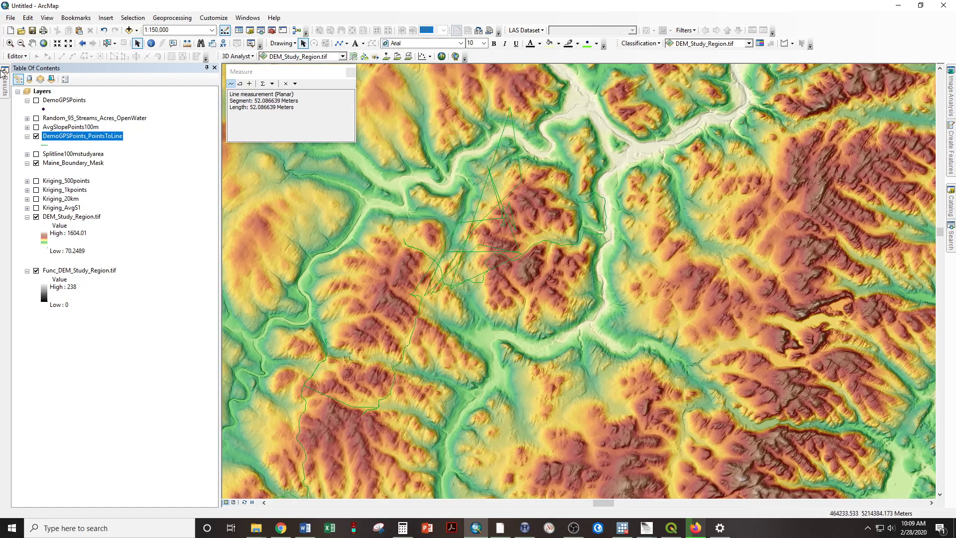
click(32, 42)
drag(463, 408, 503, 198)
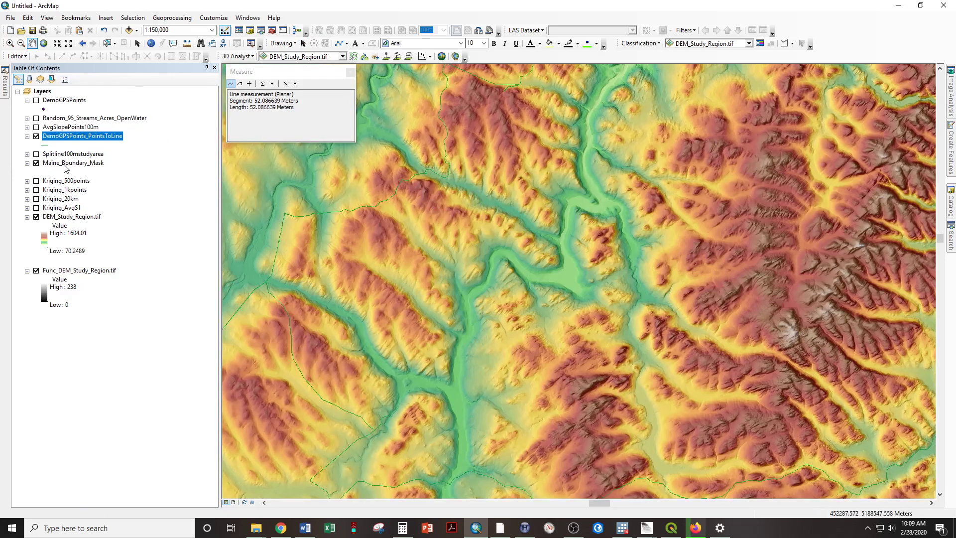
click(44, 146)
double_click(685, 202)
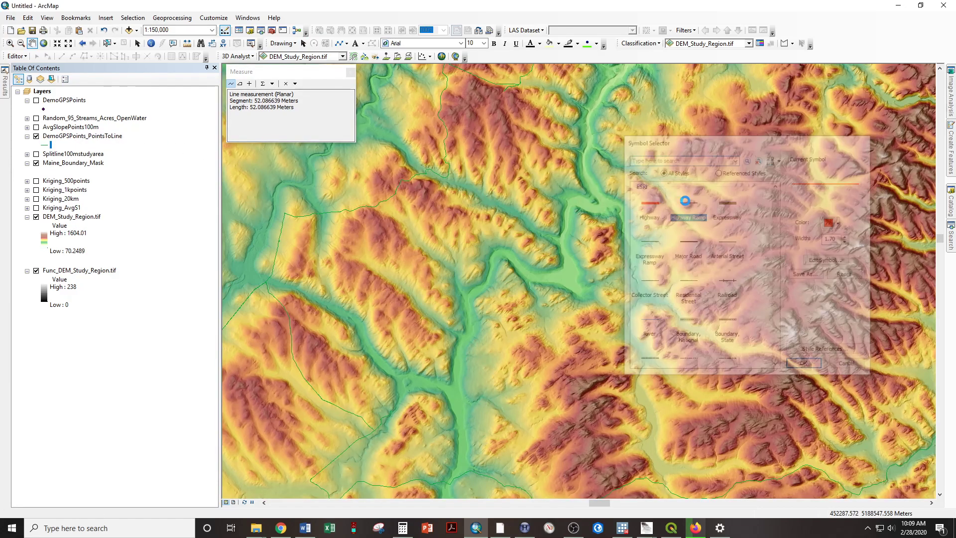
Draw a straight diagonal graphic line crossing the doubled GPS track at its bend west of the river valley
drag(329, 348, 481, 218)
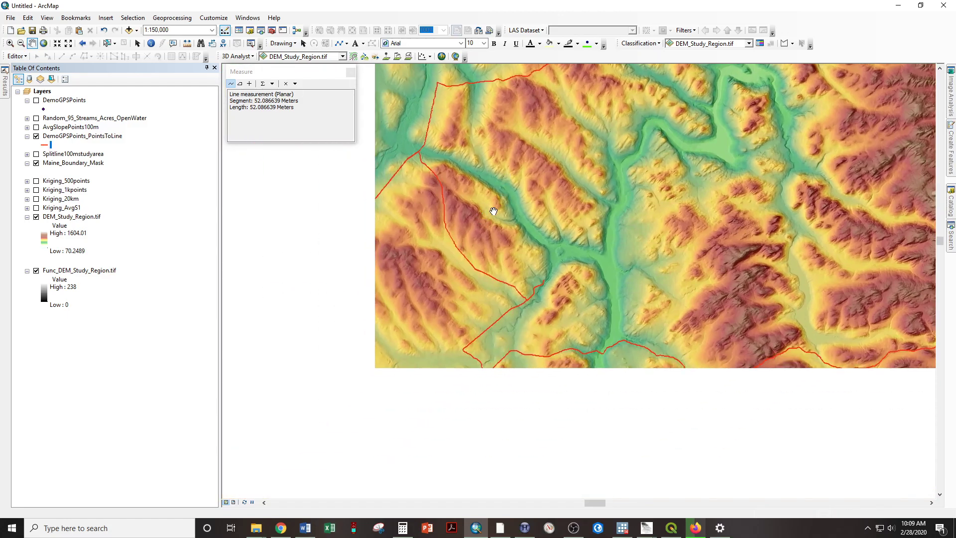
scroll(535, 291, down, 8)
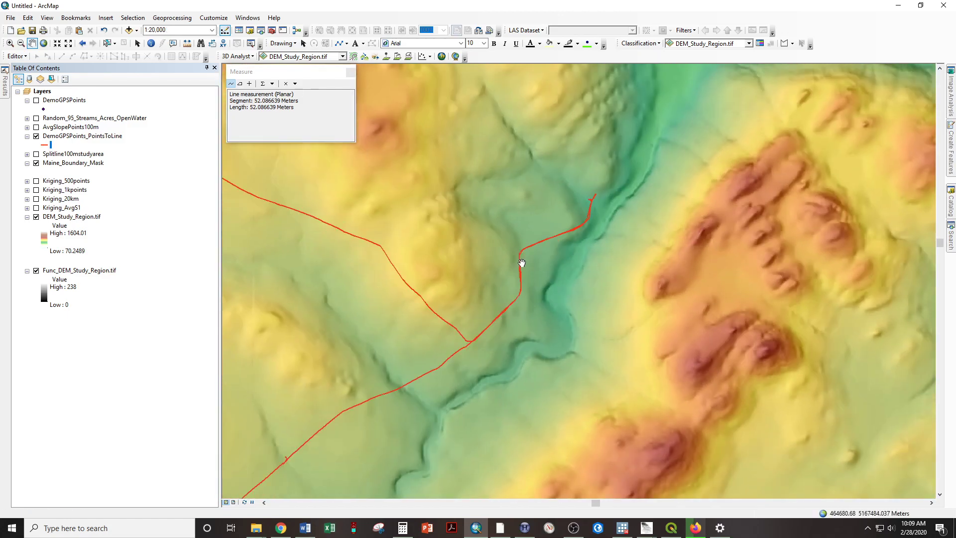
scroll(522, 262, down, 5)
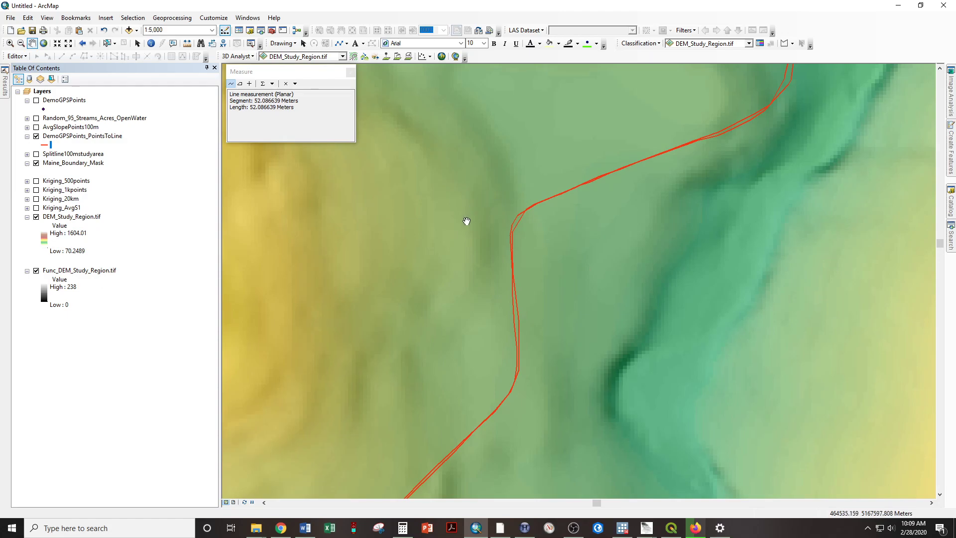
click(339, 44)
click(436, 176)
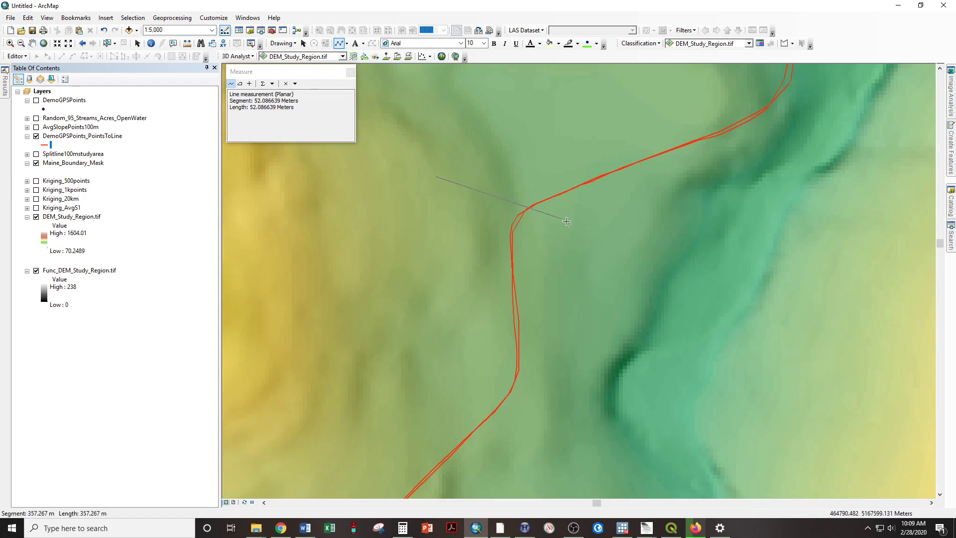
double_click(569, 261)
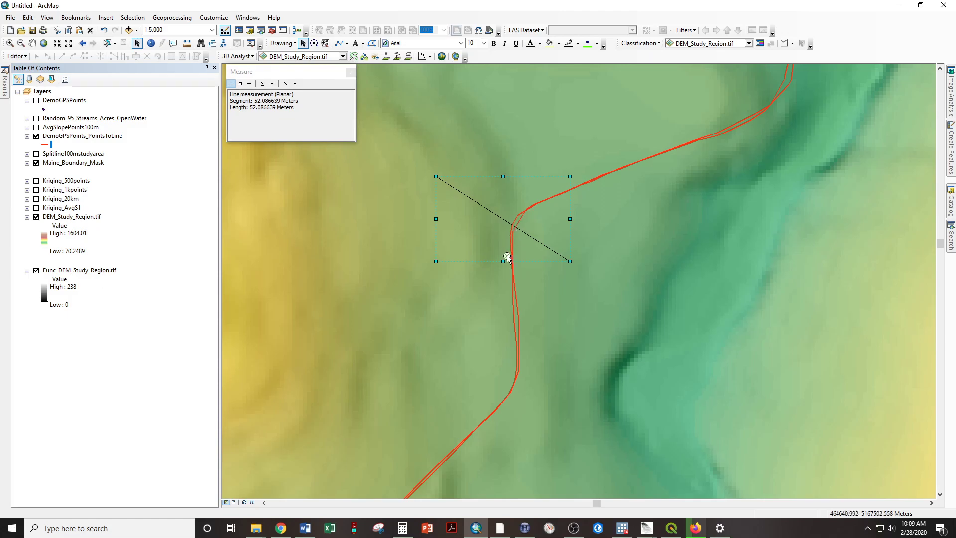
scroll(513, 230, up, 3)
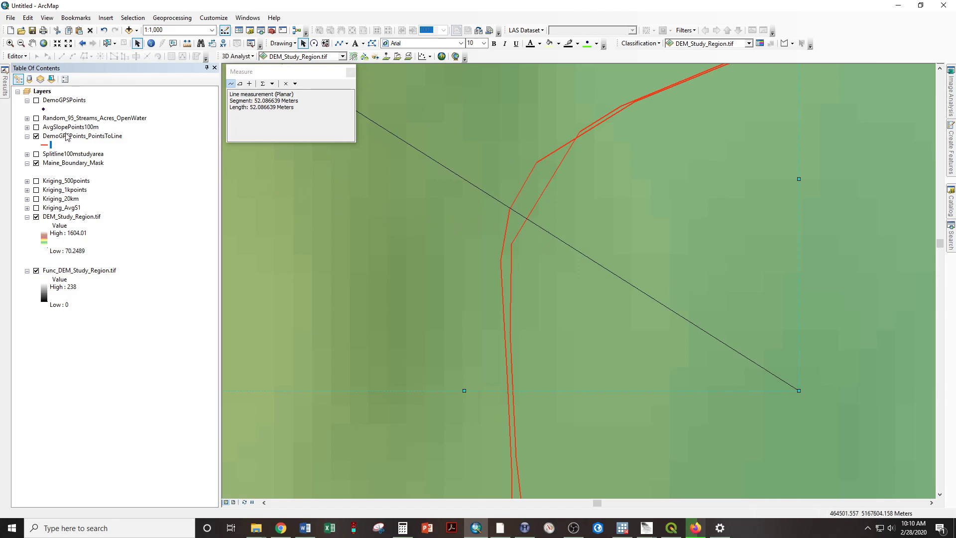
Export all DemoGPSPoints_PointsToLine features in the data frame's coordinate system to Demo_GPS_UTM.shp in the AOI folder and add it to the map
right_click(66, 138)
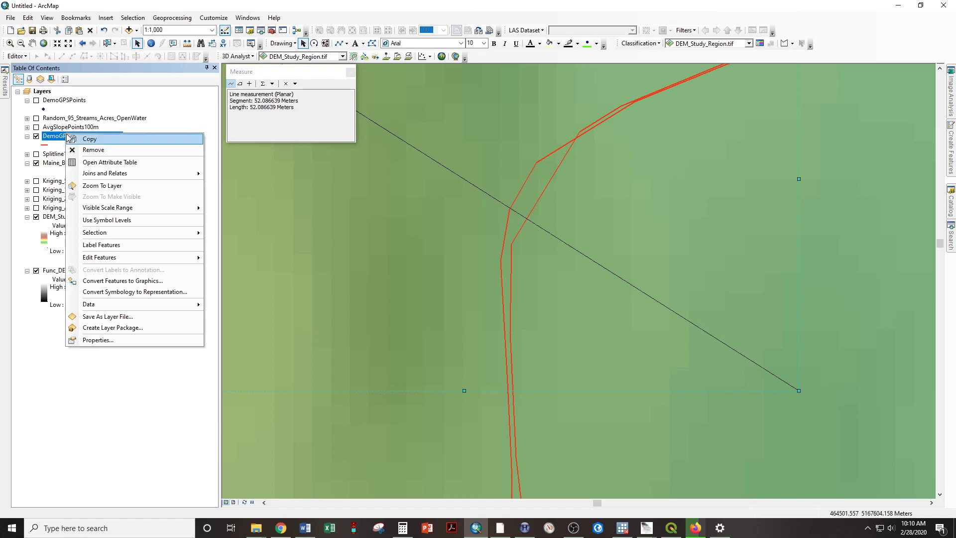
mouse_move(171, 304)
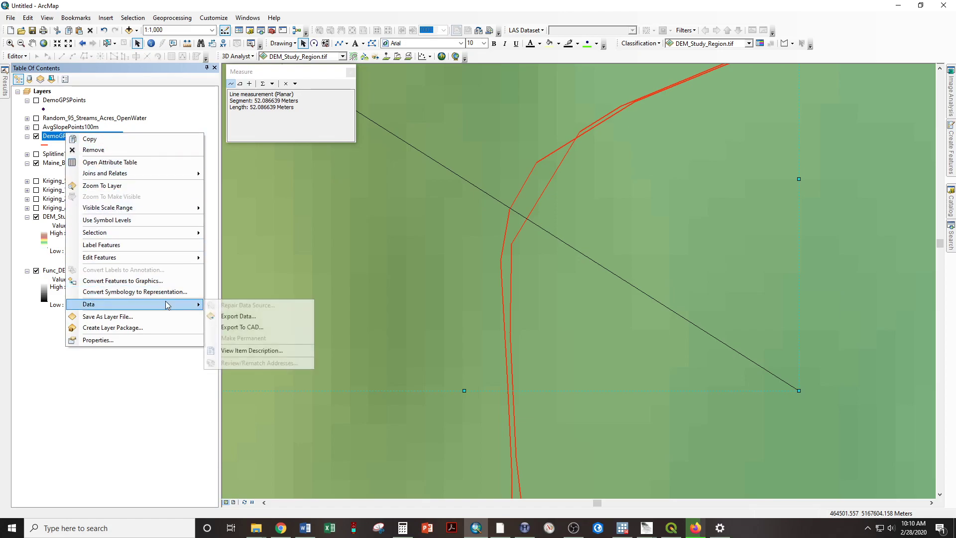
click(232, 317)
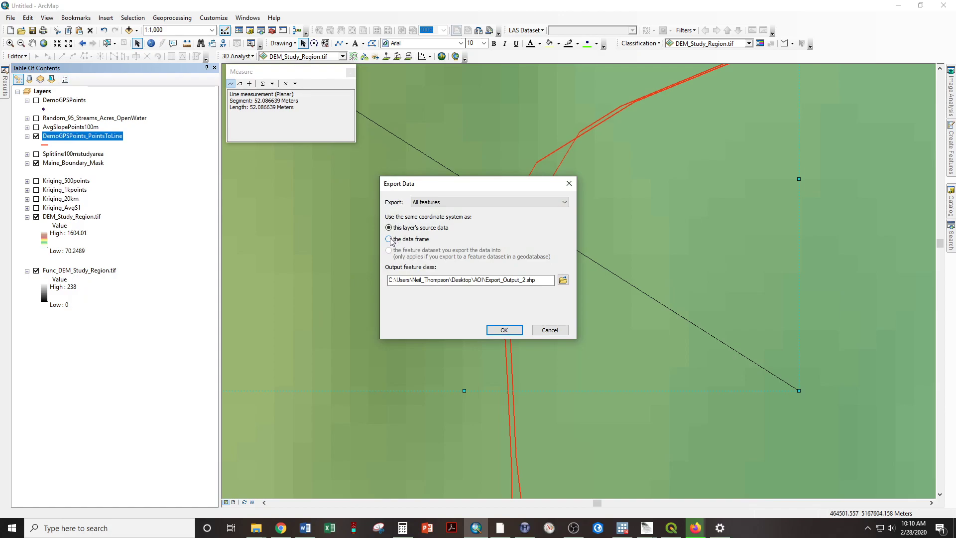
drag(486, 280, 526, 282)
text(Demo)
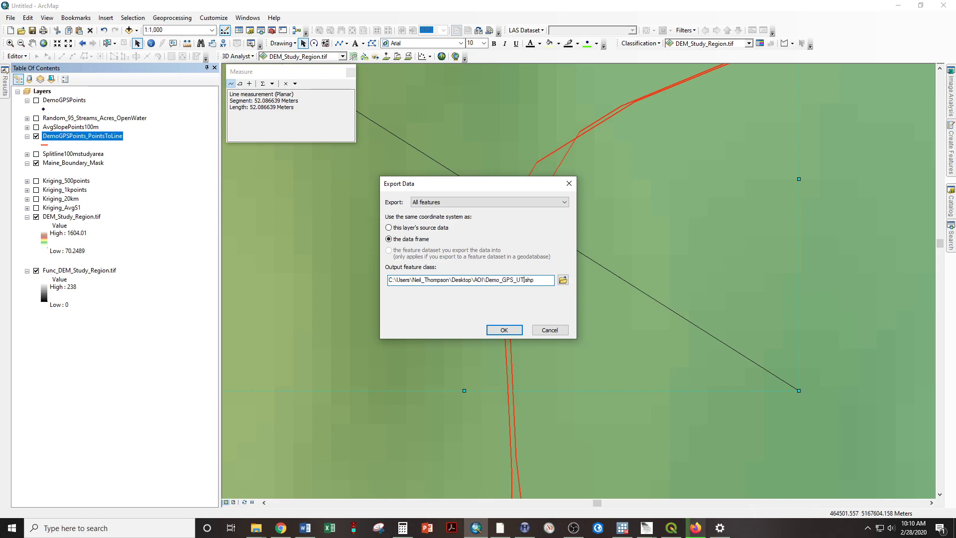
key(Return)
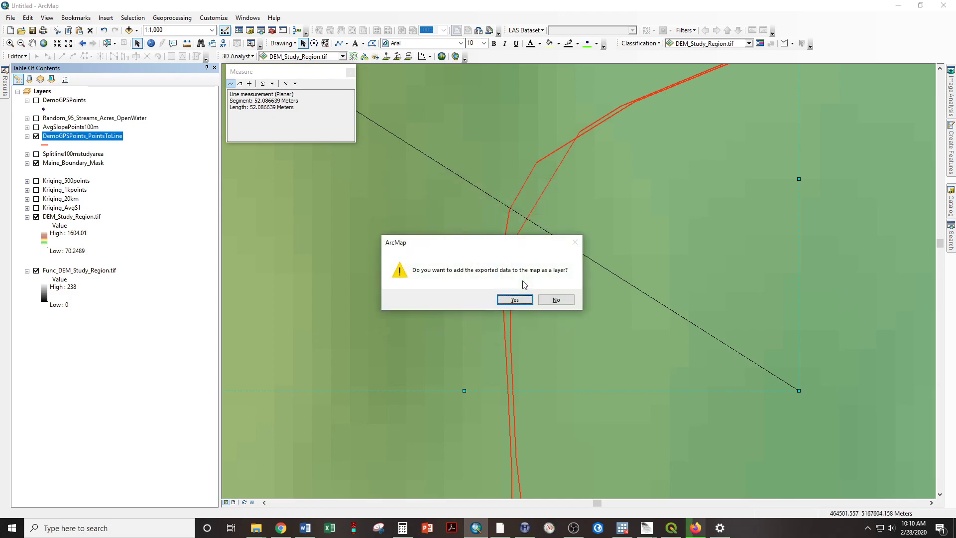
key(Delete)
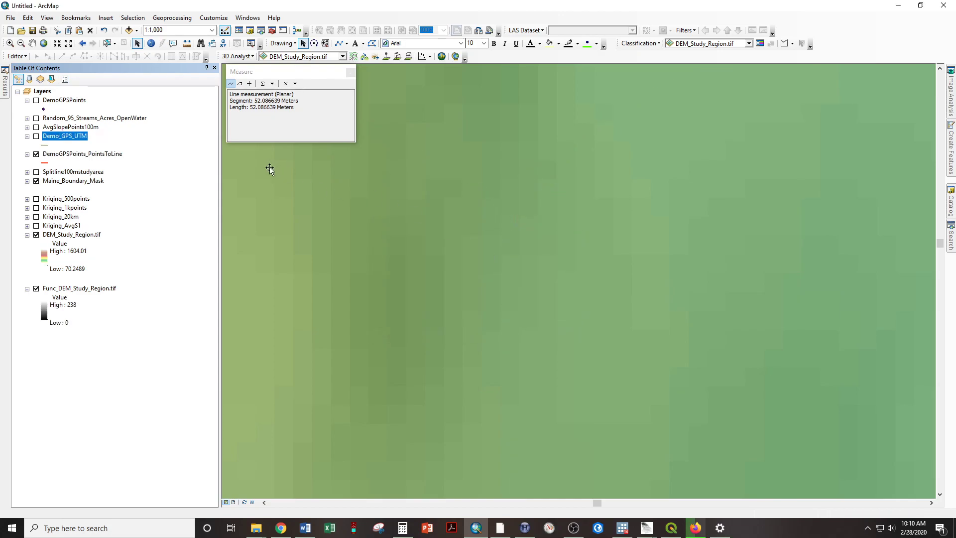
Turn on the Demo_GPS_UTM layer and give it the Major Road line symbol
click(36, 137)
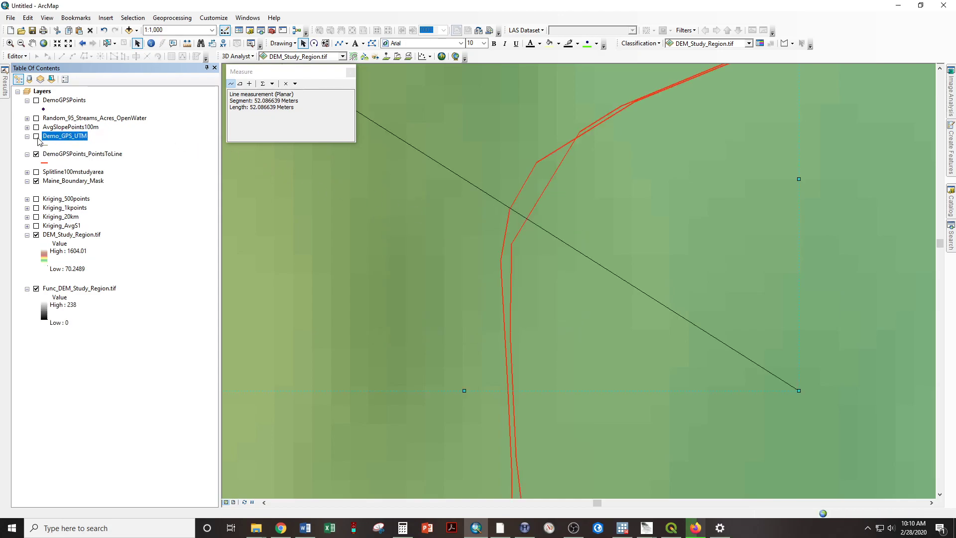
click(44, 145)
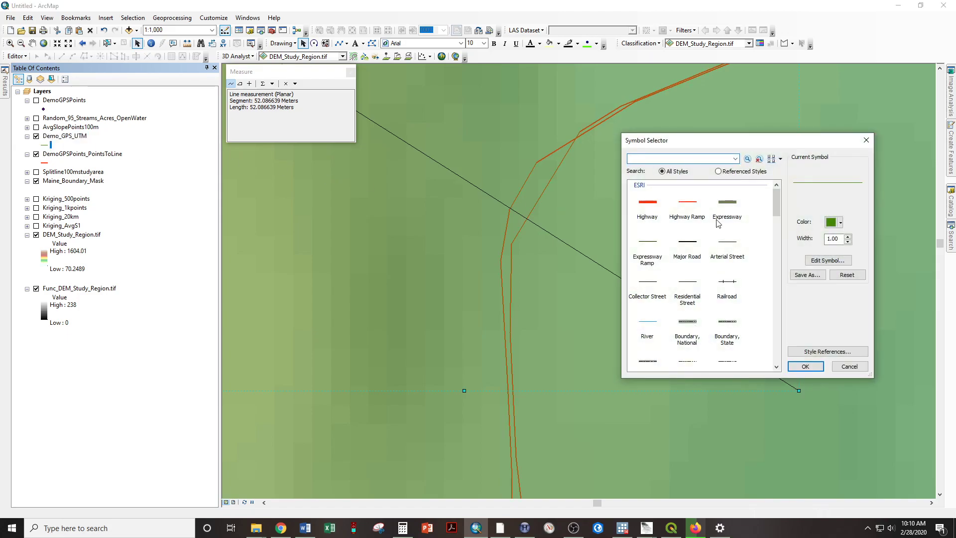
double_click(682, 241)
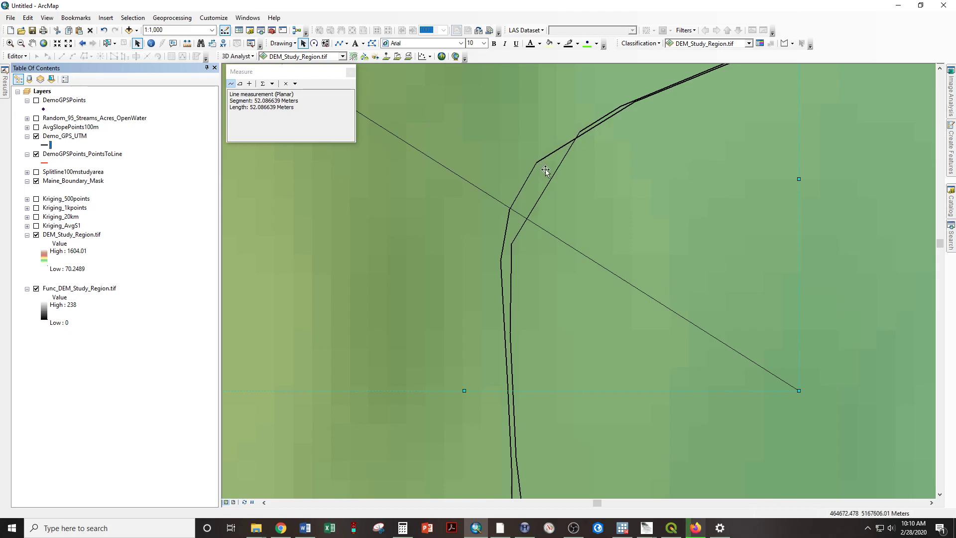
Search the tools for "integrate" and open the Integrate data management tool
click(951, 241)
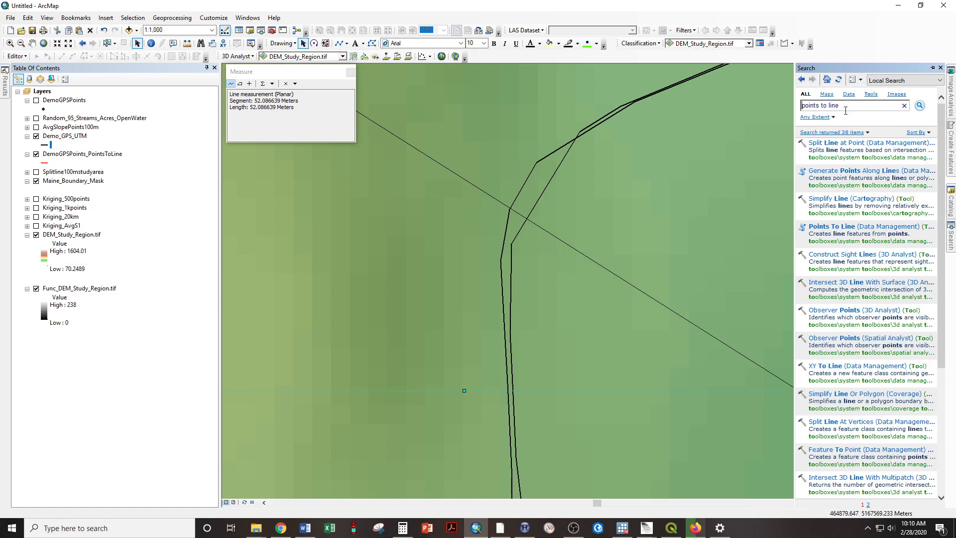
click(809, 106)
text(integ)
key(Return)
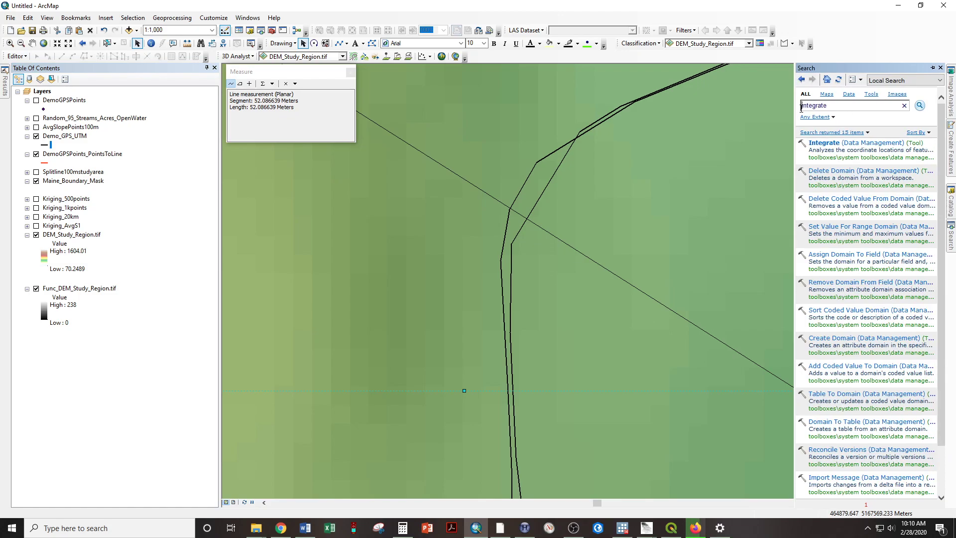
click(885, 144)
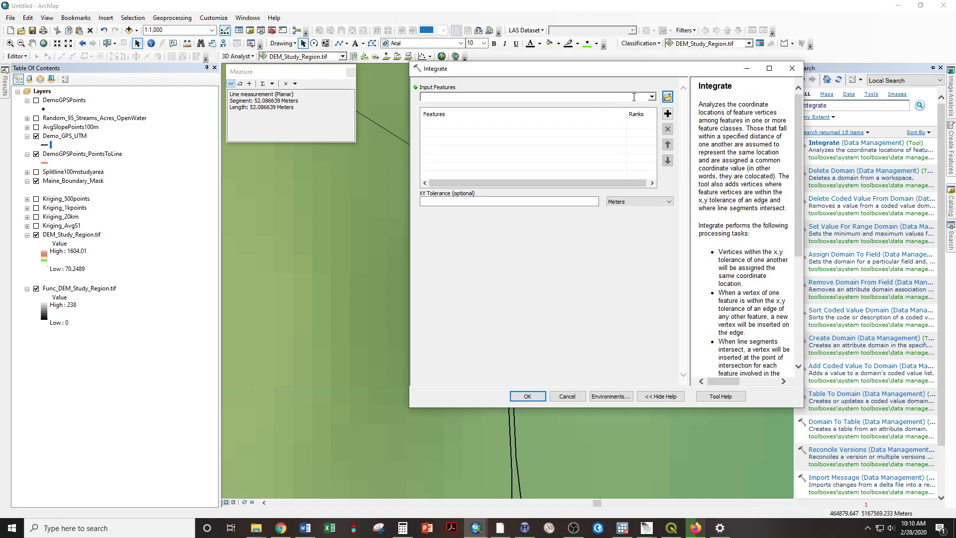
Run Integrate on Demo_GPS_UTM with an XY tolerance of 15 meters and view the merged track against the original line
click(652, 96)
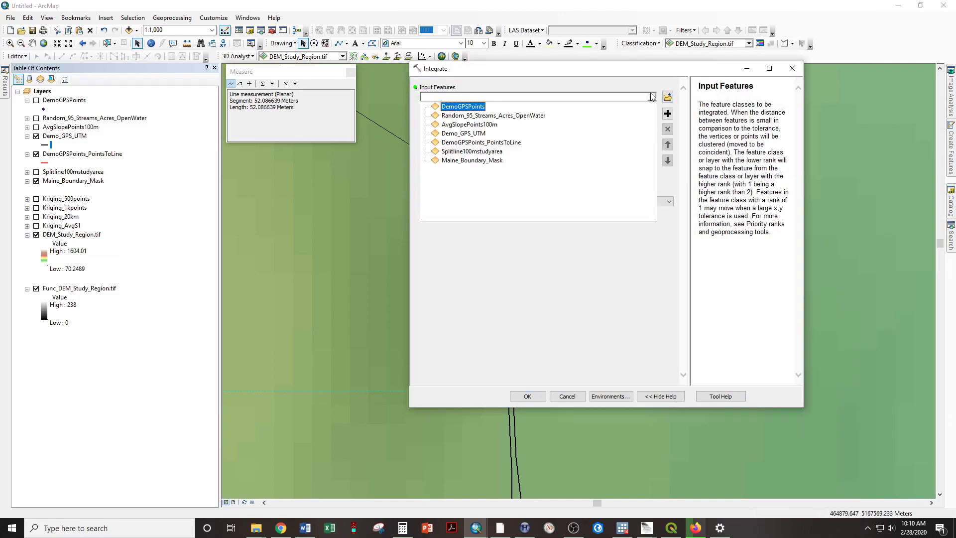
click(475, 134)
click(590, 201)
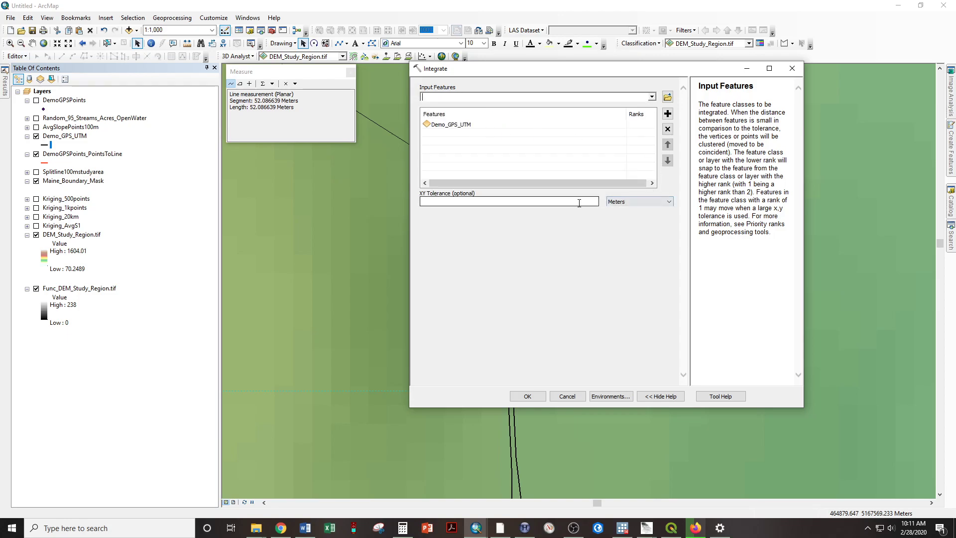
drag(573, 74, 755, 58)
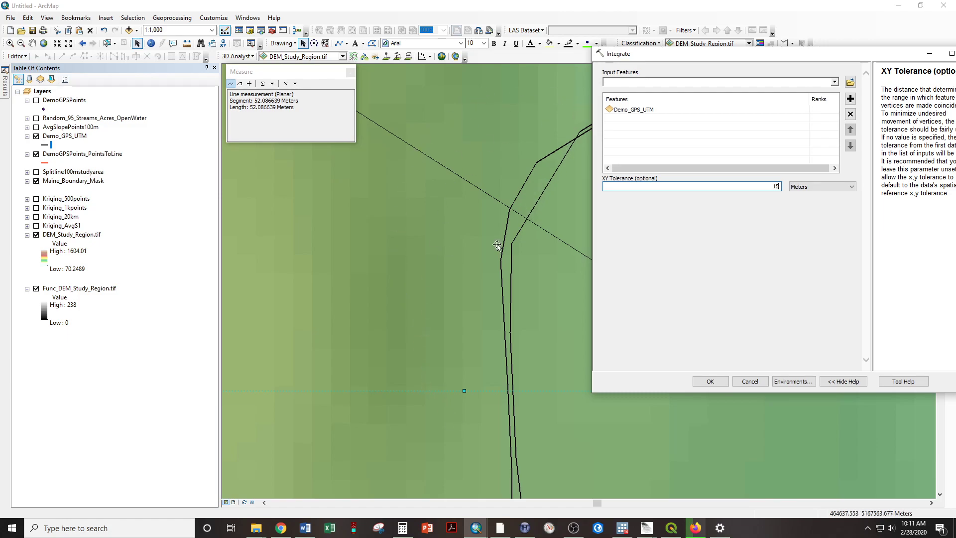
click(710, 381)
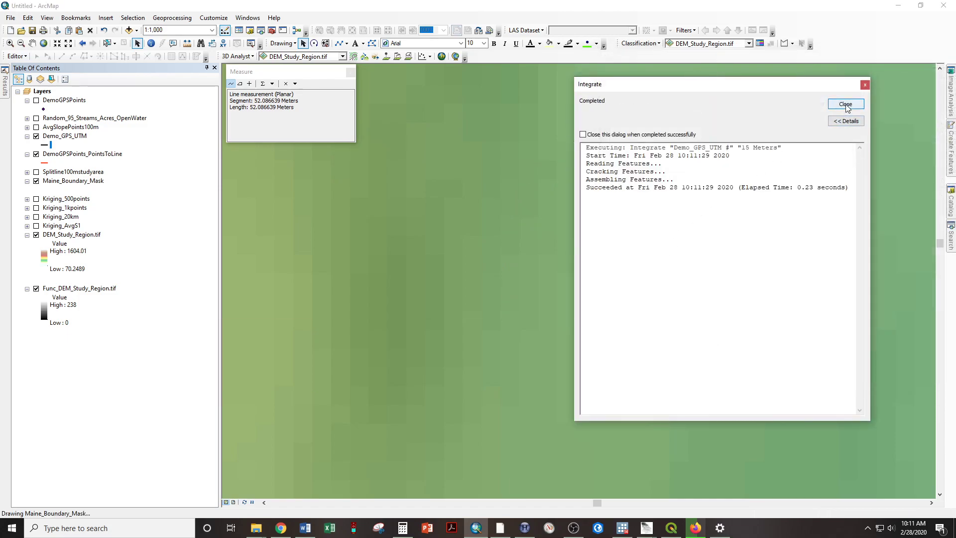
click(846, 105)
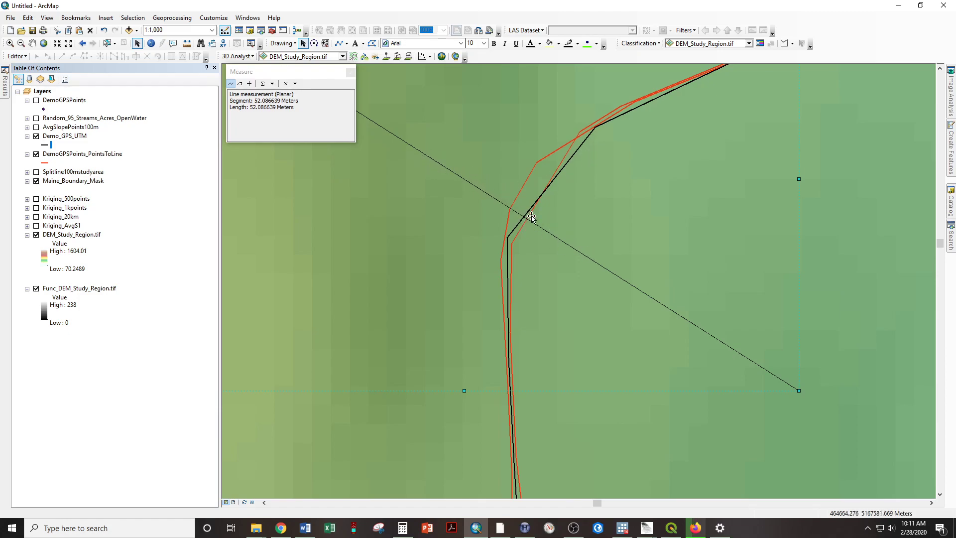
scroll(564, 201, up, 3)
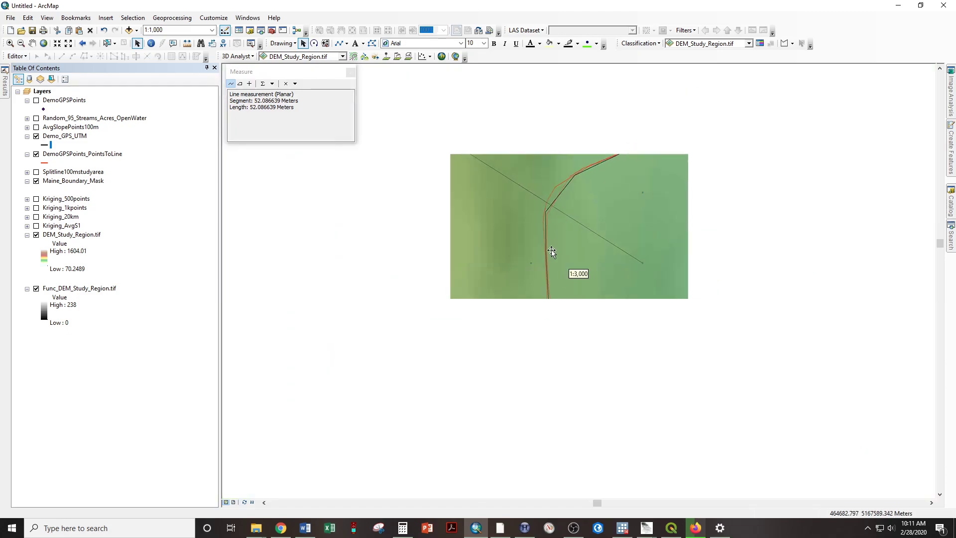